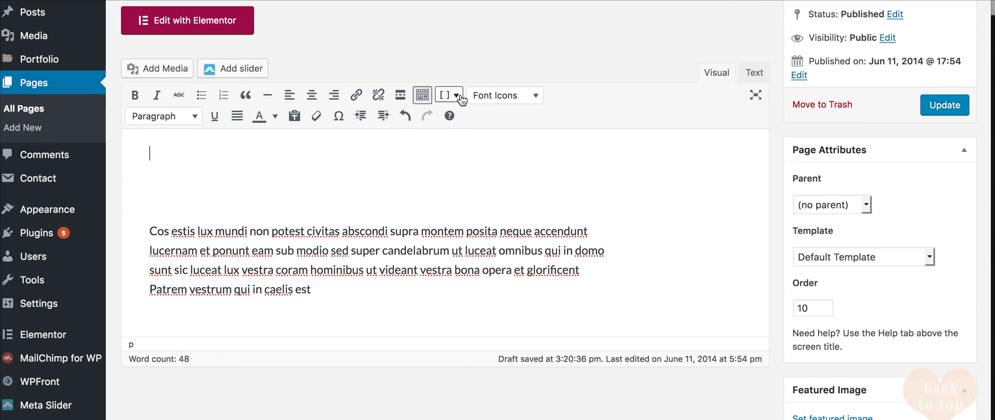
Step: Open and close the theme shortcode list, then scroll up to the top of the page body
{"action": "left_click", "coordinate": [457, 95]}
{"action": "left_click", "coordinate": [460, 98]}
{"action": "scroll", "coordinate": [474, 181], "scroll_direction": "up", "scroll_amount": 1}
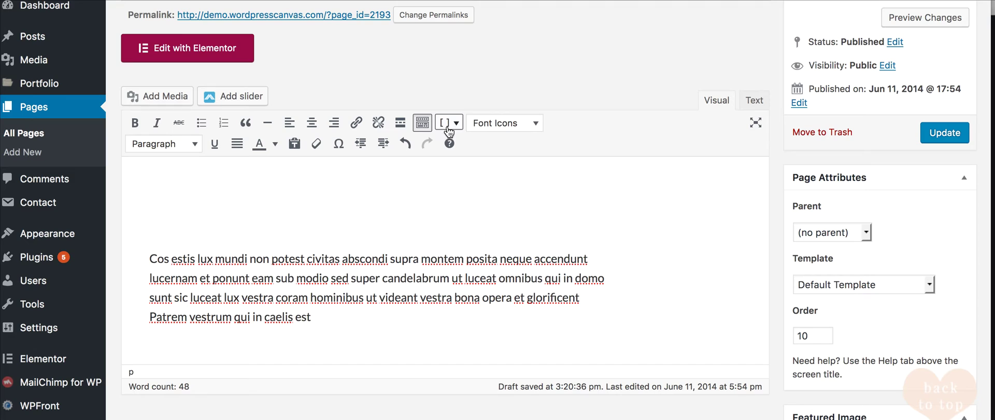
Step: Browse the shortcode dropdown's submenus toward Columns > 1/3 + 1/3 + 1/3
{"action": "left_click", "coordinate": [456, 127]}
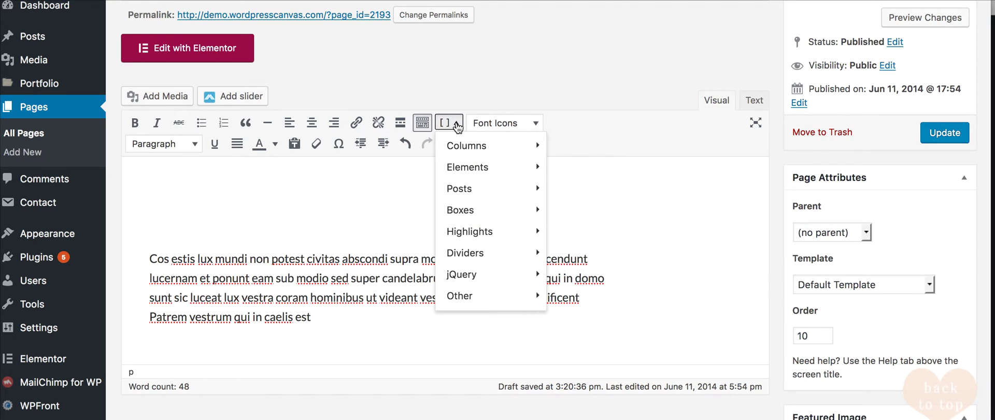
{"action": "mouse_move", "coordinate": [462, 148]}
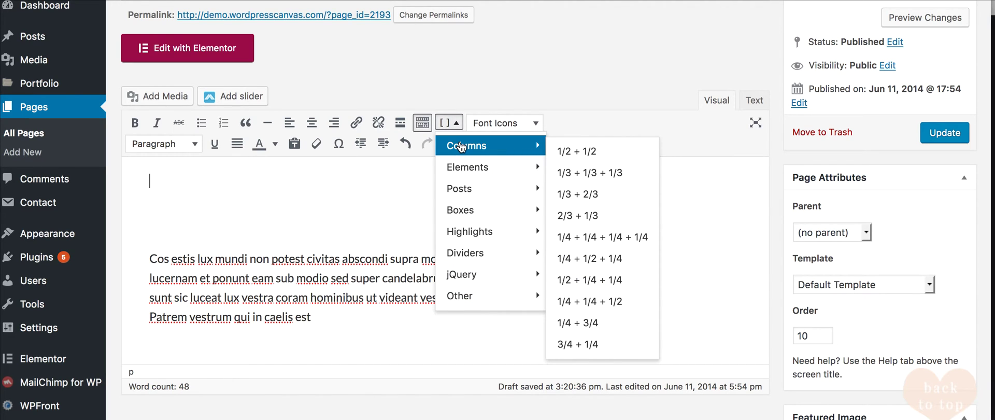
{"action": "mouse_move", "coordinate": [464, 170]}
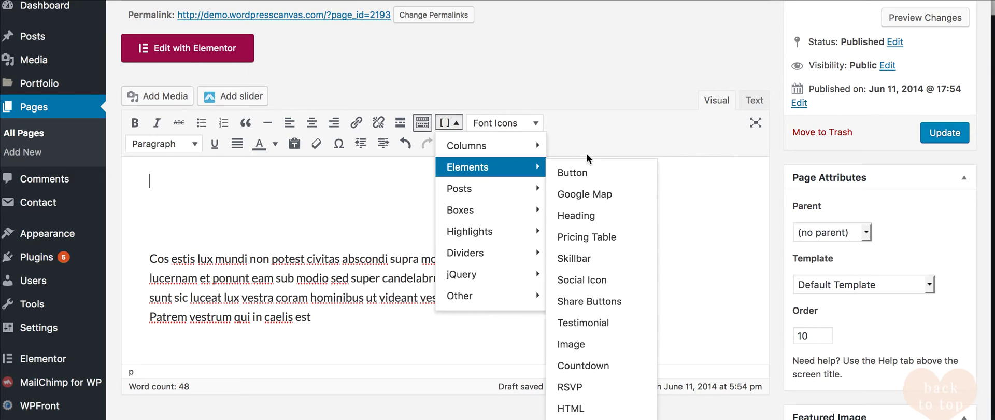
{"action": "mouse_move", "coordinate": [523, 207]}
{"action": "mouse_move", "coordinate": [521, 194]}
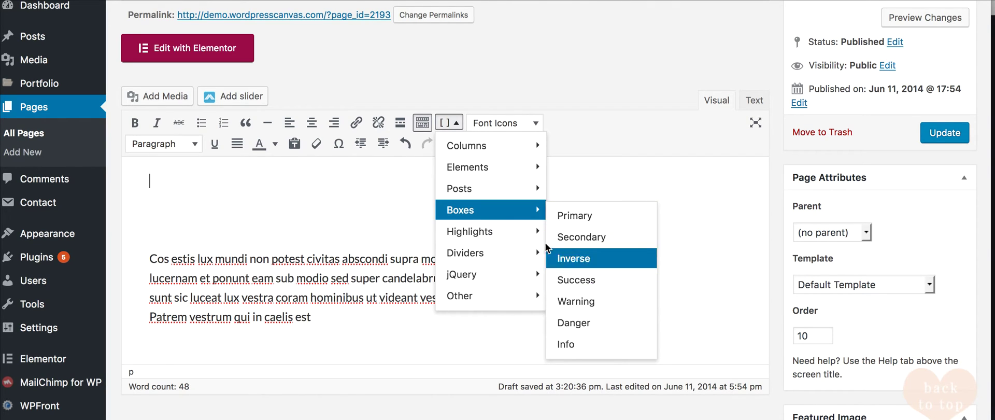
{"action": "mouse_move", "coordinate": [517, 233]}
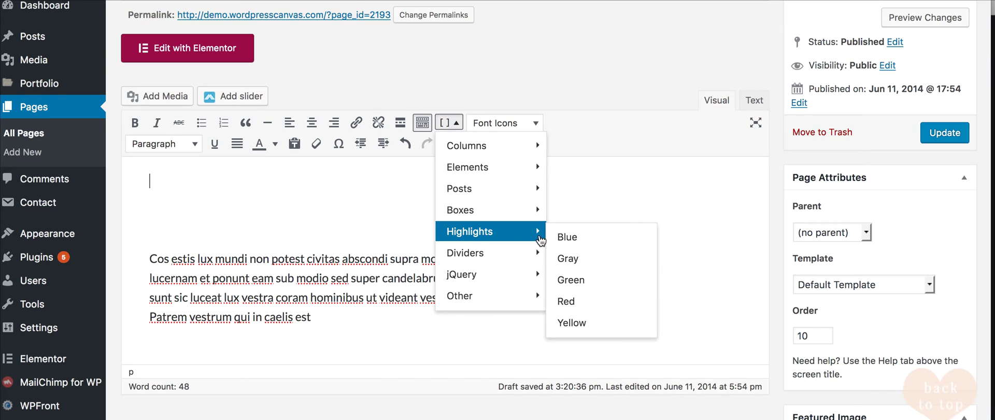
{"action": "mouse_move", "coordinate": [521, 258]}
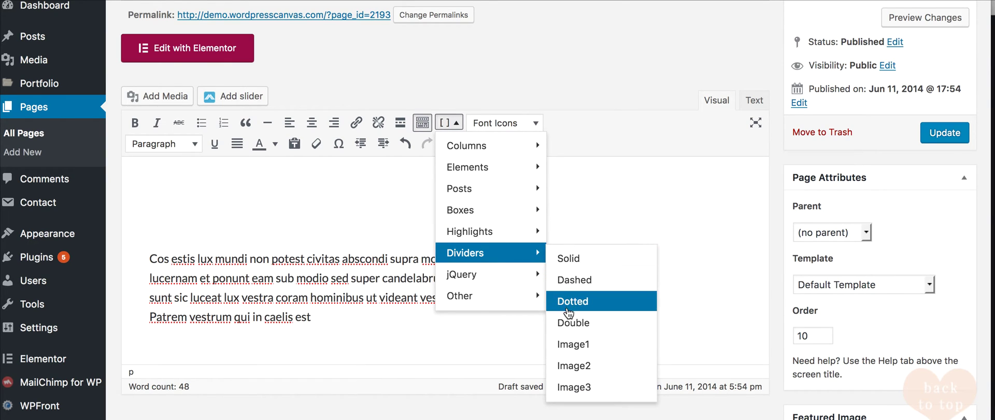
{"action": "mouse_move", "coordinate": [514, 273]}
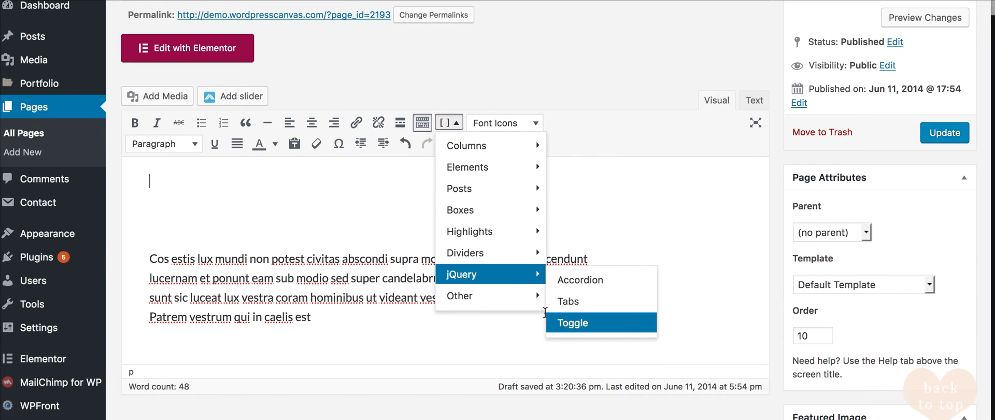
{"action": "mouse_move", "coordinate": [522, 300]}
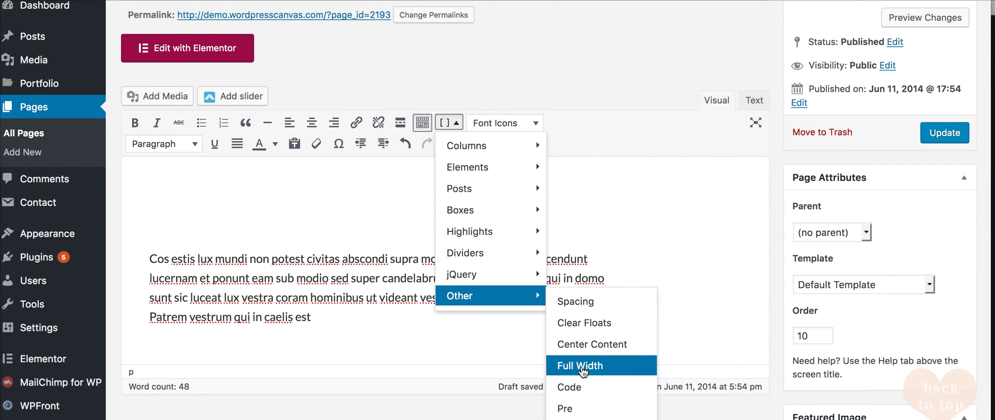
{"action": "mouse_move", "coordinate": [490, 253]}
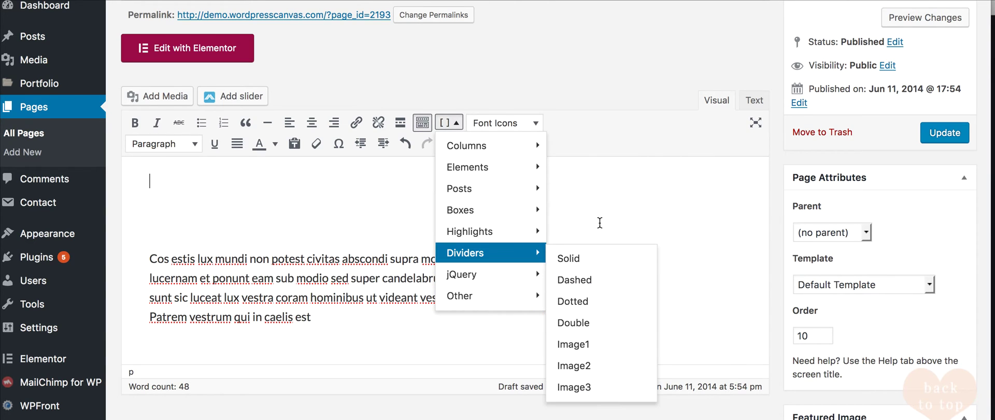
{"action": "mouse_move", "coordinate": [519, 146]}
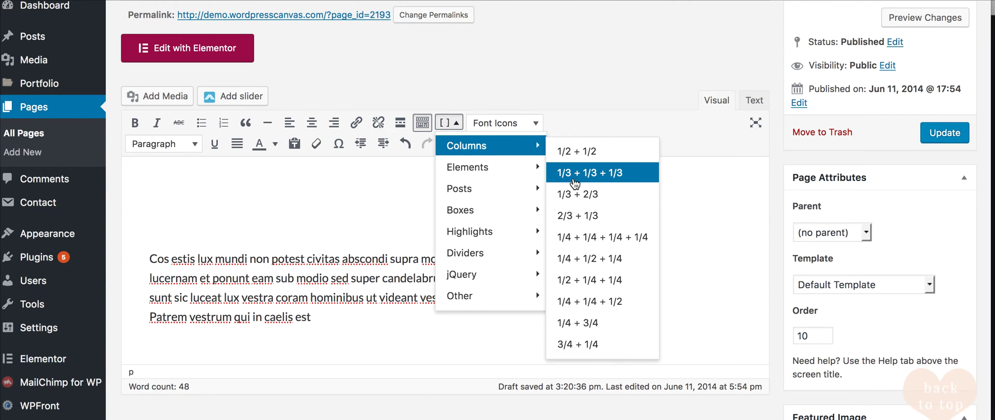
Step: Insert the 1/3 + 1/3 + 1/3 columns and paste the Latin paragraph into the first column
{"action": "left_click", "coordinate": [596, 179]}
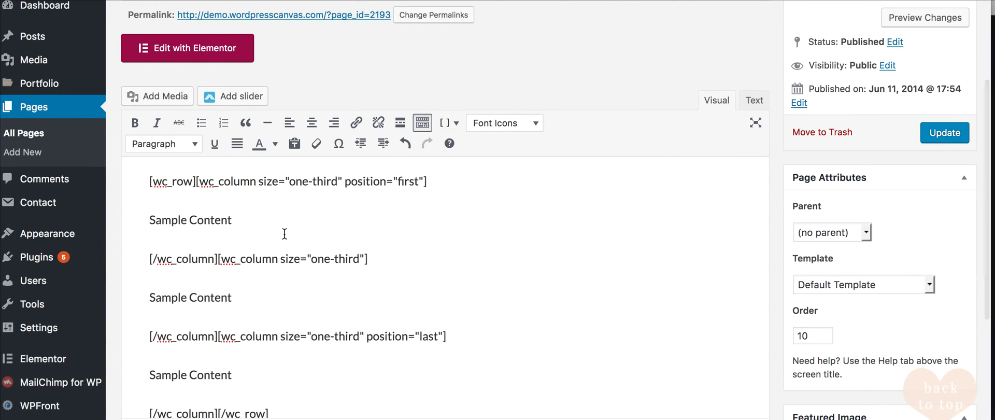
{"action": "scroll", "coordinate": [285, 234], "scroll_direction": "down", "scroll_amount": 3}
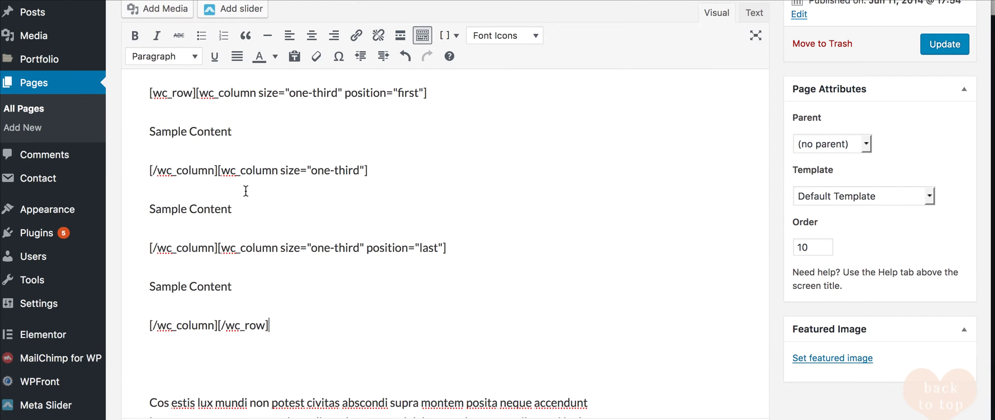
{"action": "left_click_drag", "start_coordinate": [233, 134], "coordinate": [140, 132]}
{"action": "key", "text": "BackSpace"}
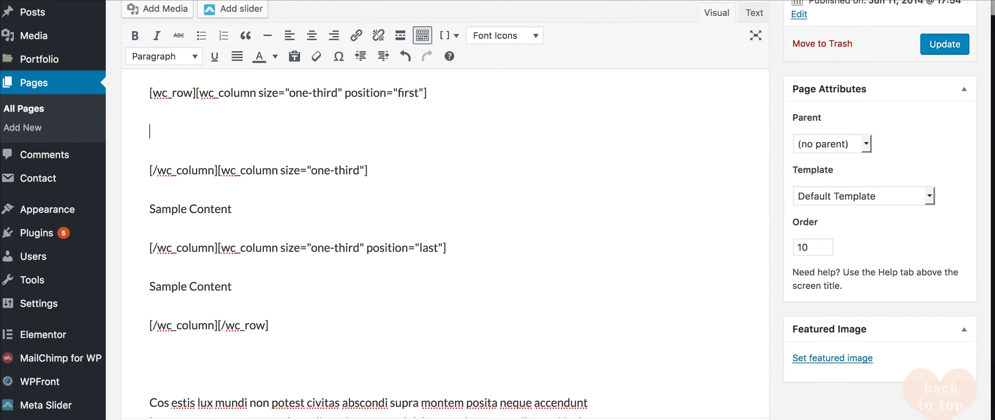
{"action": "key", "text": "ctrl+v"}
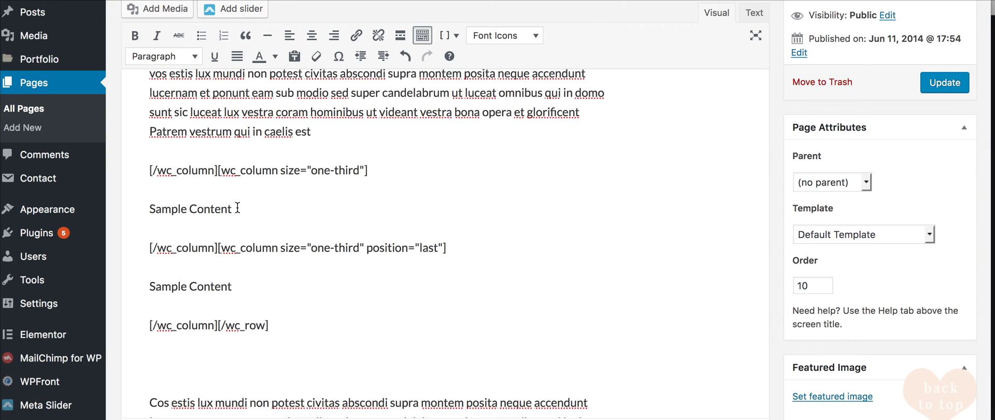
Step: Paste the Latin paragraph into the second and third columns, update the page and open it live
{"action": "left_click_drag", "start_coordinate": [150, 213], "coordinate": [232, 211]}
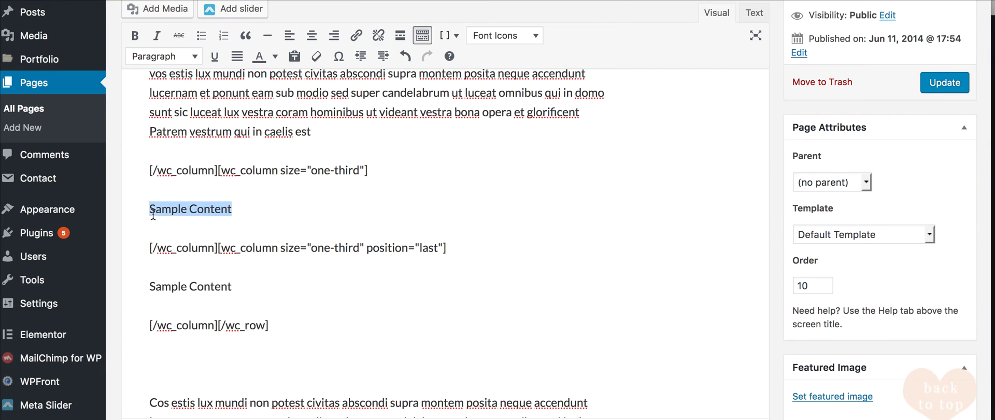
{"action": "type", "text": "vos estis lux mundi non potest civitas abscondi supra montem posita neque accendunt lucernam et ponunt eam sub modio sed super candelabrum ut luceat omnibus qui in domo sunt sic luceat lux vestra coram hominibus ut videant vestra bona opera et glorificent Patrem vestrum qui in caelis est"}
{"action": "triple_click", "coordinate": [185, 288]}
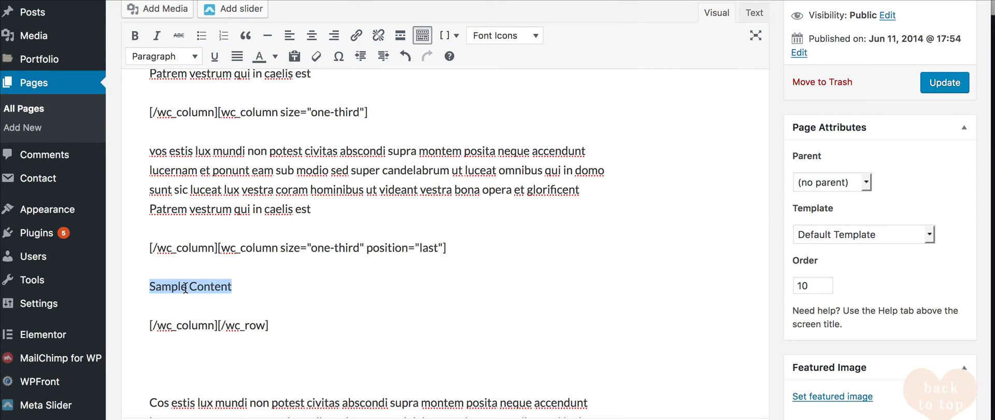
{"action": "type", "text": "vos estis lux mundi non potest civitas abscondi supra montem posita neque accendunt lucernam et ponunt eam sub modio sed super candelabrum ut luceat omnibus qui in domo sunt sic luceat lux vestra coram hominibus ut videant vestra bona opera et glorificent Patrem vestrum qui in caelis est"}
{"action": "left_click", "coordinate": [950, 93]}
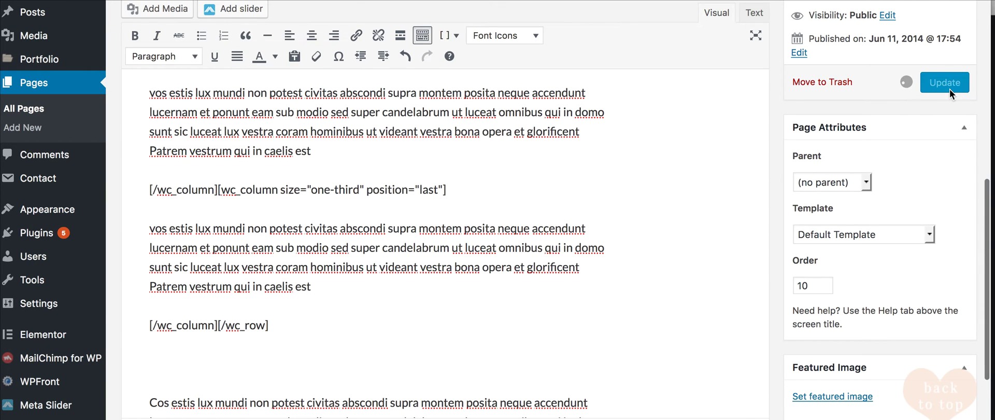
{"action": "right_click", "coordinate": [234, 0]}
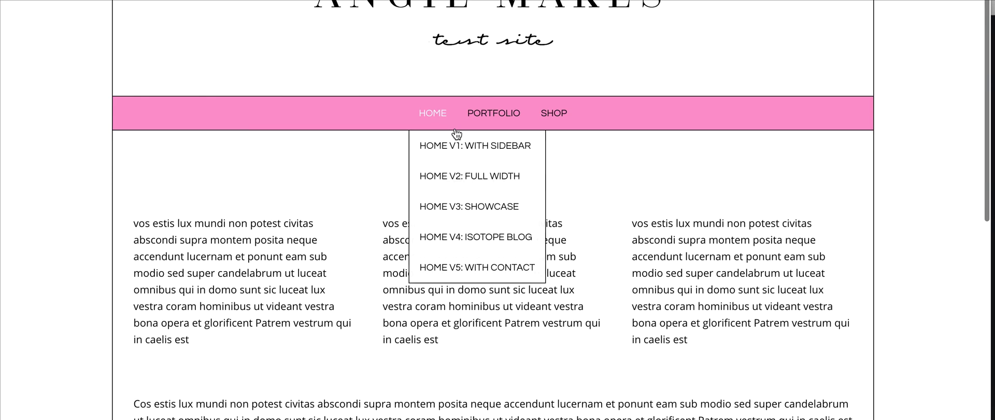
{"action": "scroll", "coordinate": [456, 133], "scroll_direction": "down", "scroll_amount": 1}
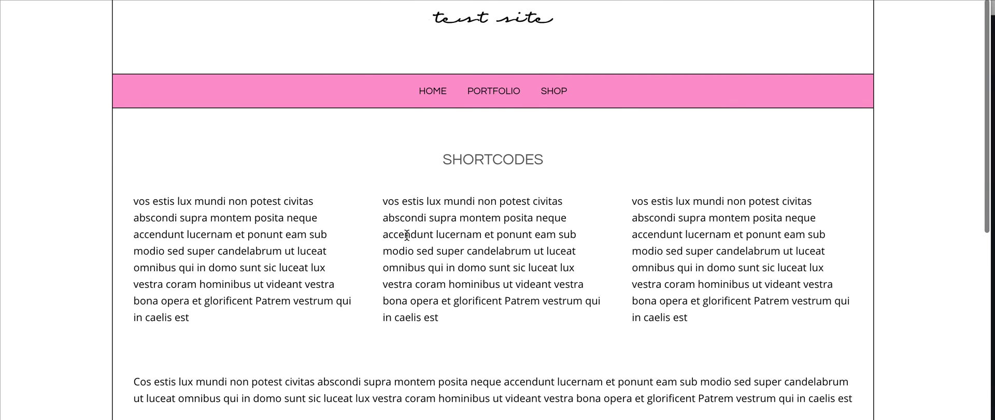
{"action": "scroll", "coordinate": [349, 232], "scroll_direction": "down", "scroll_amount": 2}
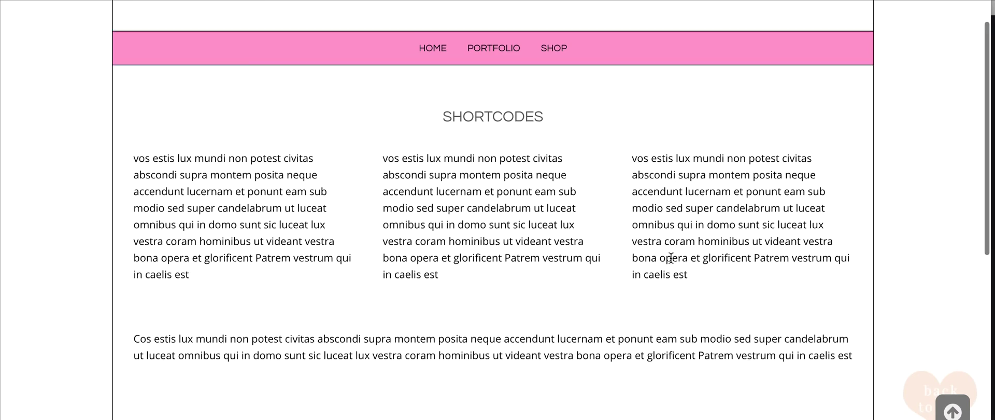
{"action": "scroll", "coordinate": [671, 257], "scroll_direction": "up", "scroll_amount": 3}
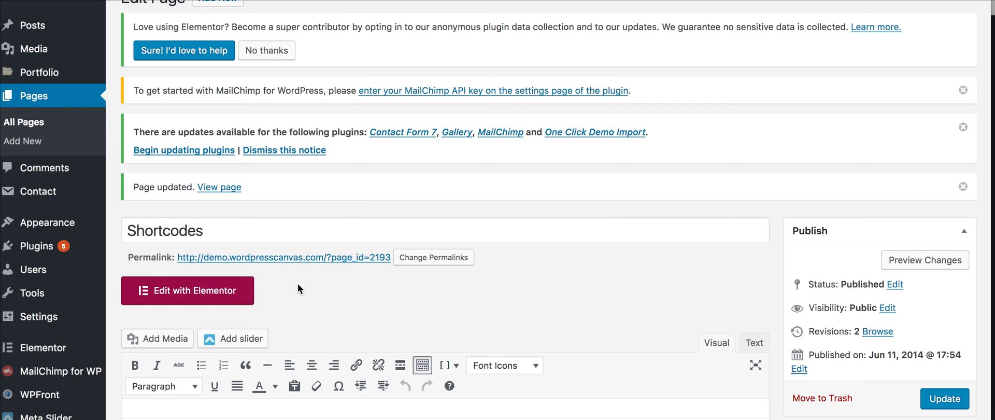
Step: Delete all the old column content from the page body
{"action": "scroll", "coordinate": [298, 289], "scroll_direction": "down", "scroll_amount": 15}
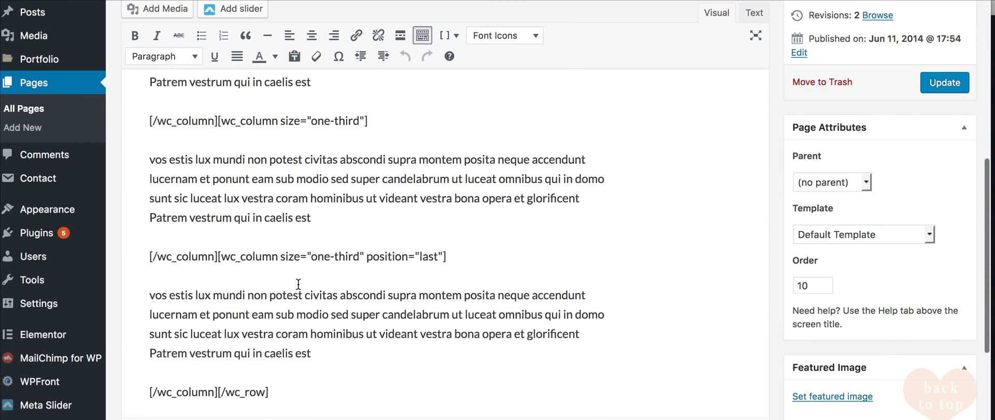
{"action": "key", "text": "ctrl+a"}
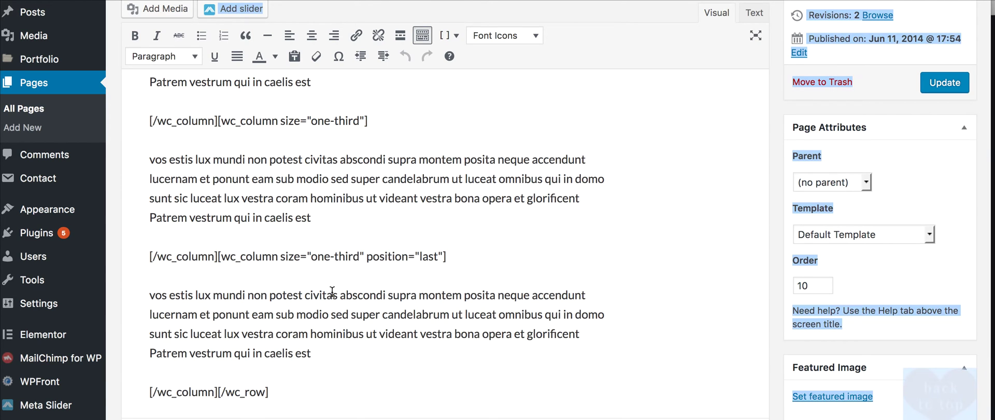
{"action": "left_click", "coordinate": [374, 313]}
{"action": "key", "text": "ctrl+a"}
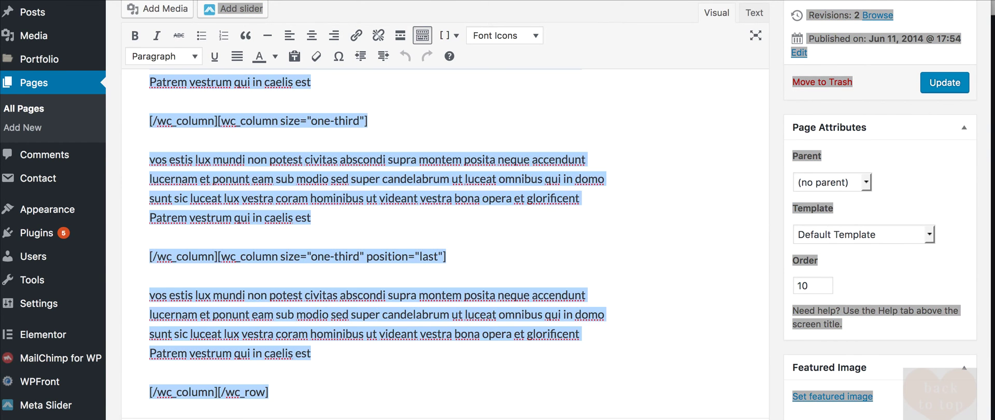
{"action": "key", "text": "BackSpace"}
Step: Insert a Google Map shortcode for St. Paul's Chapel, followed by a Social Icon shortcode
{"action": "left_click", "coordinate": [457, 117]}
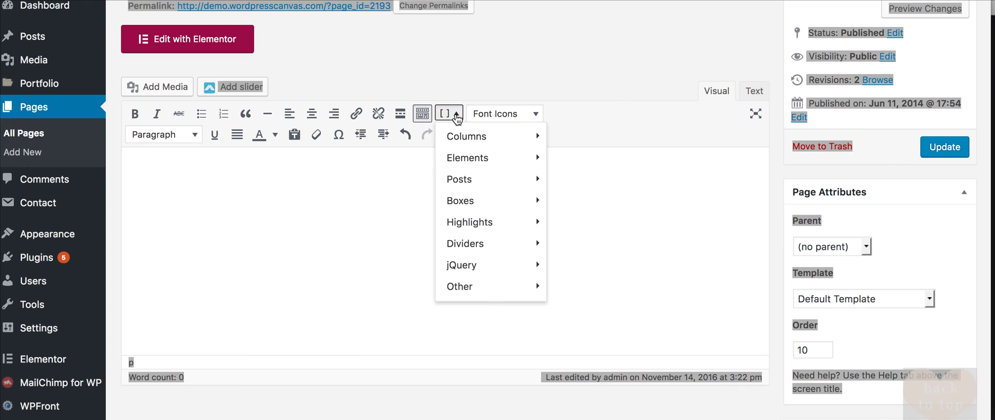
{"action": "mouse_move", "coordinate": [461, 136]}
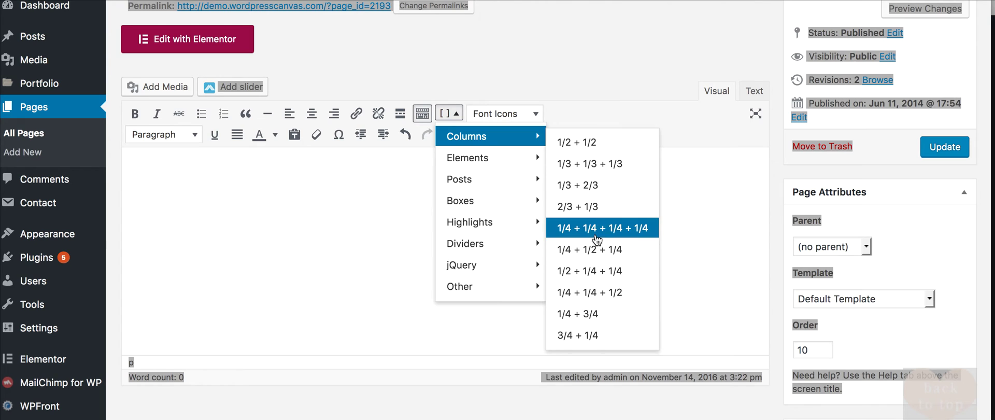
{"action": "mouse_move", "coordinate": [487, 163]}
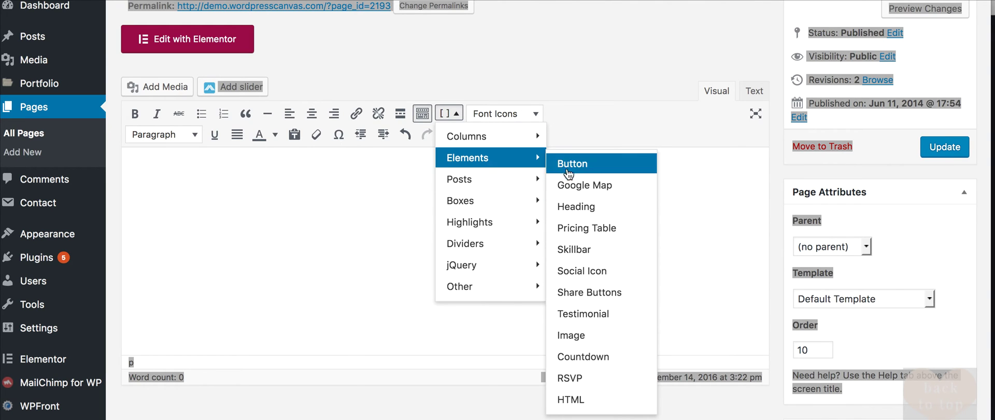
{"action": "left_click", "coordinate": [571, 184]}
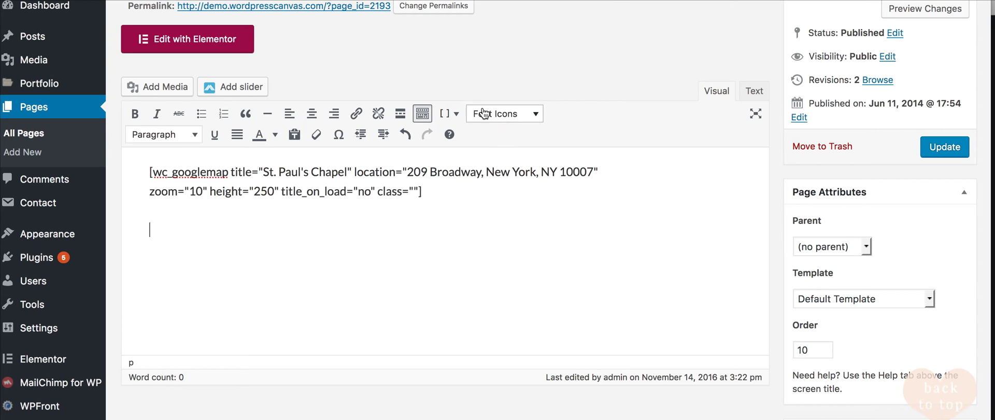
{"action": "left_click", "coordinate": [449, 114]}
{"action": "mouse_move", "coordinate": [496, 174]}
{"action": "mouse_move", "coordinate": [493, 157]}
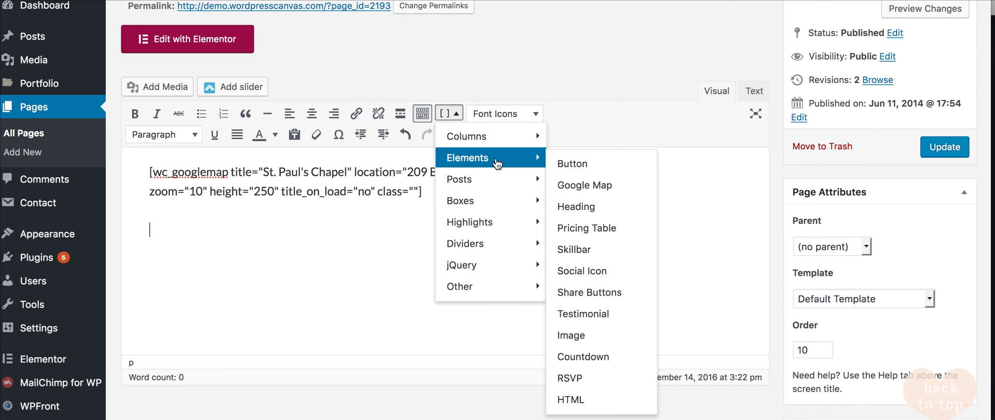
{"action": "left_click", "coordinate": [587, 268]}
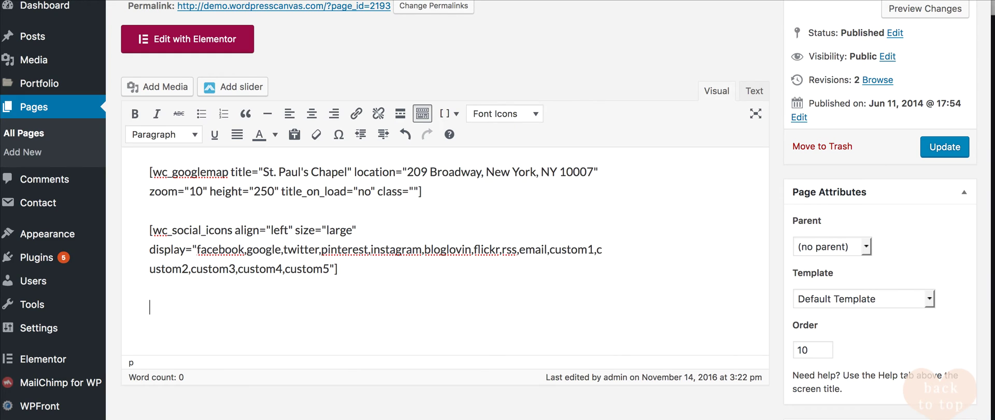
{"action": "left_click", "coordinate": [448, 113]}
Step: Insert a solid divider shortcode below the social icons
{"action": "mouse_move", "coordinate": [479, 188]}
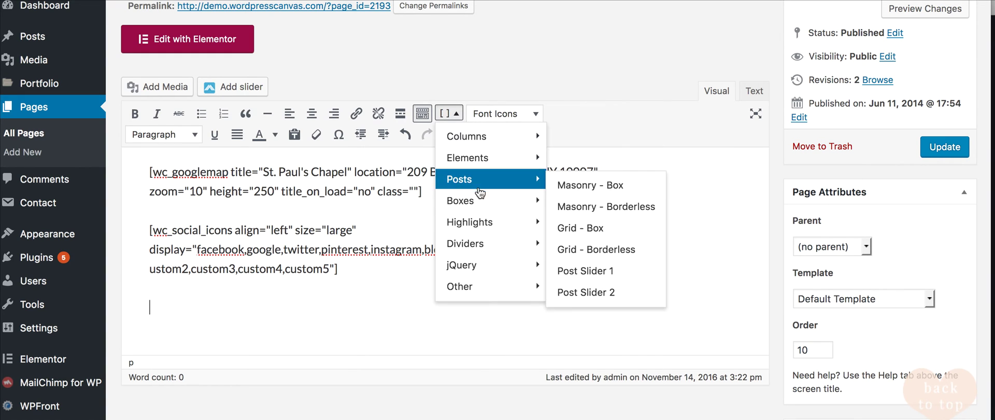
{"action": "mouse_move", "coordinate": [479, 243]}
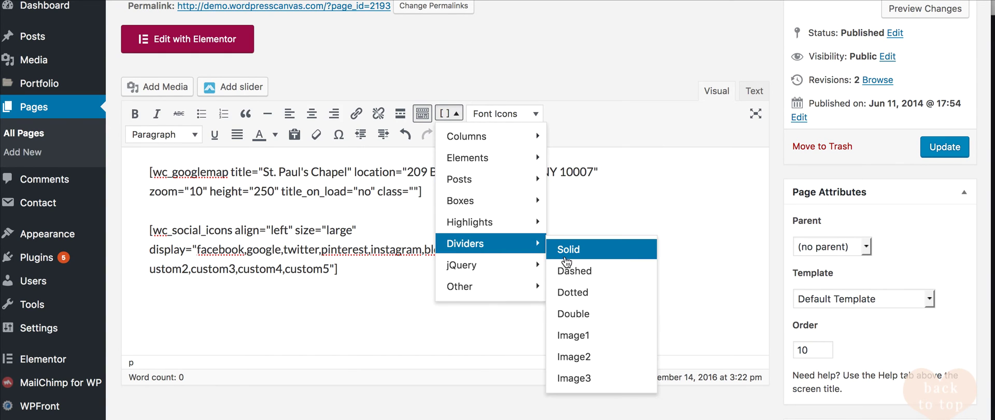
{"action": "left_click", "coordinate": [567, 252]}
Step: Insert the two-tab group on its own line below the divider
{"action": "left_click", "coordinate": [449, 114]}
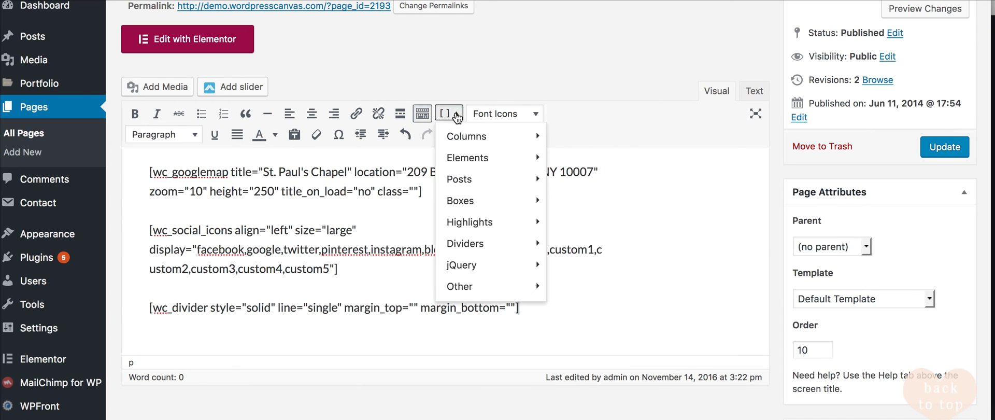
{"action": "mouse_move", "coordinate": [478, 247]}
{"action": "mouse_move", "coordinate": [478, 264]}
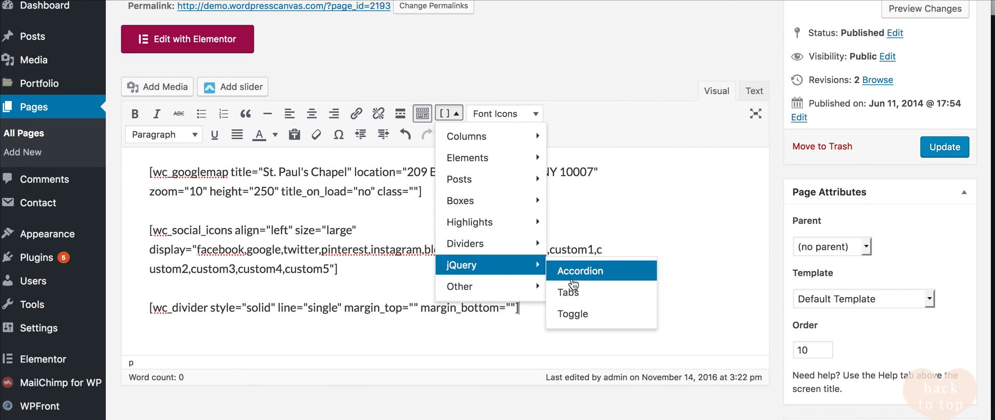
{"action": "left_click", "coordinate": [570, 291]}
{"action": "scroll", "coordinate": [457, 321], "scroll_direction": "down", "scroll_amount": 1}
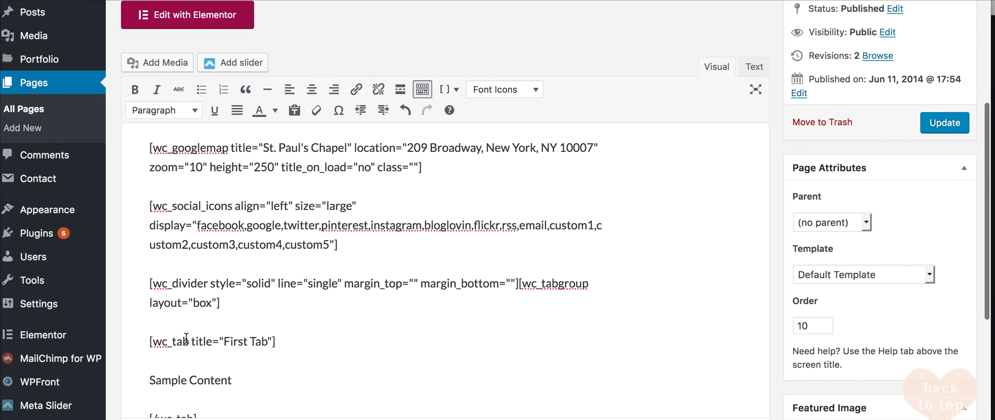
{"action": "key", "text": "ctrl+z"}
{"action": "key", "text": "Return"}
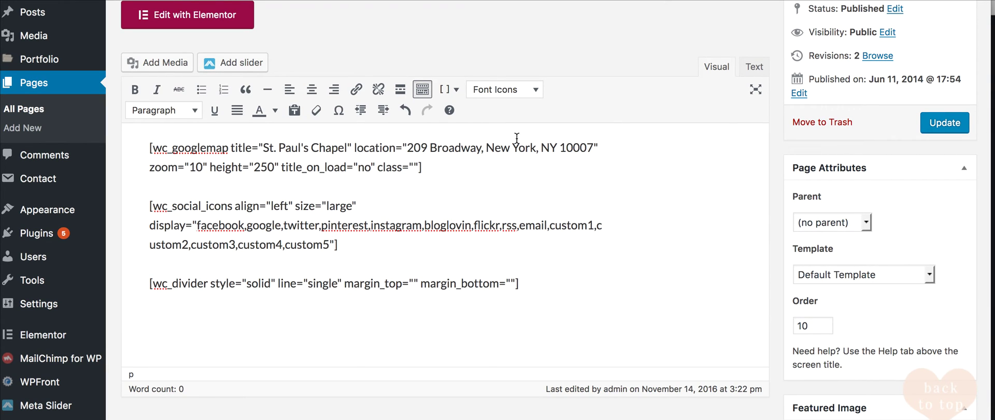
{"action": "left_click", "coordinate": [449, 89]}
{"action": "mouse_move", "coordinate": [469, 222]}
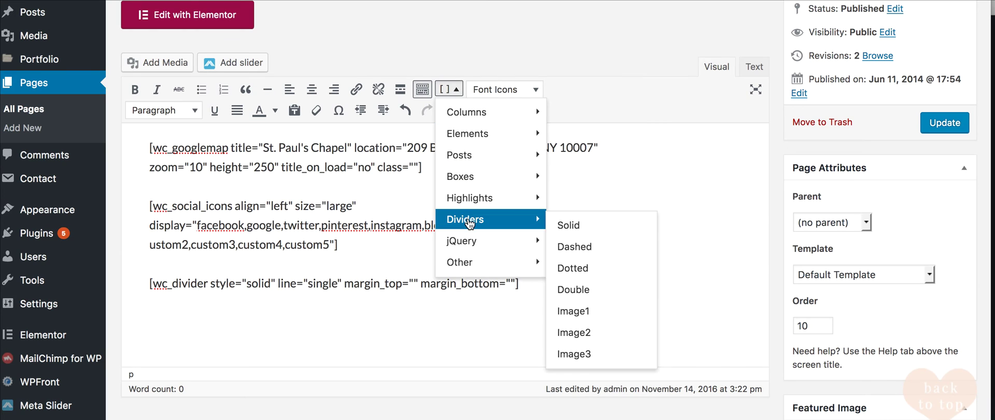
{"action": "mouse_move", "coordinate": [480, 241]}
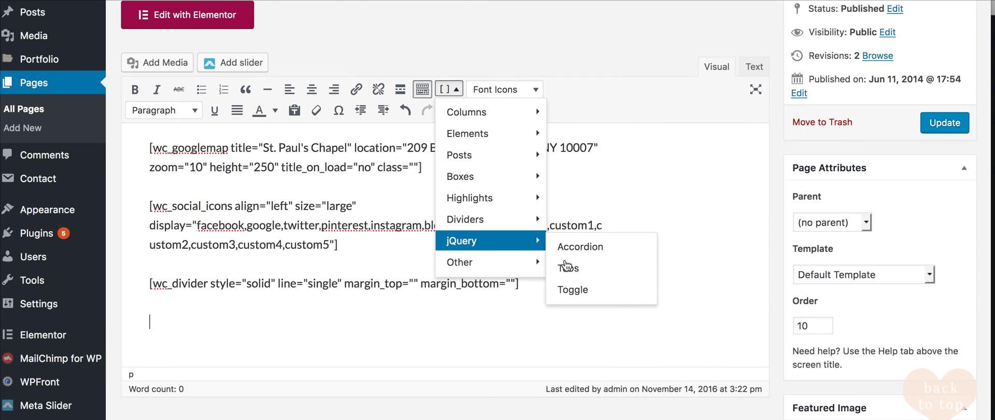
{"action": "left_click", "coordinate": [567, 266]}
Step: Replace both tabs' Sample Content with the Latin paragraph
{"action": "scroll", "coordinate": [251, 342], "scroll_direction": "down", "scroll_amount": 5}
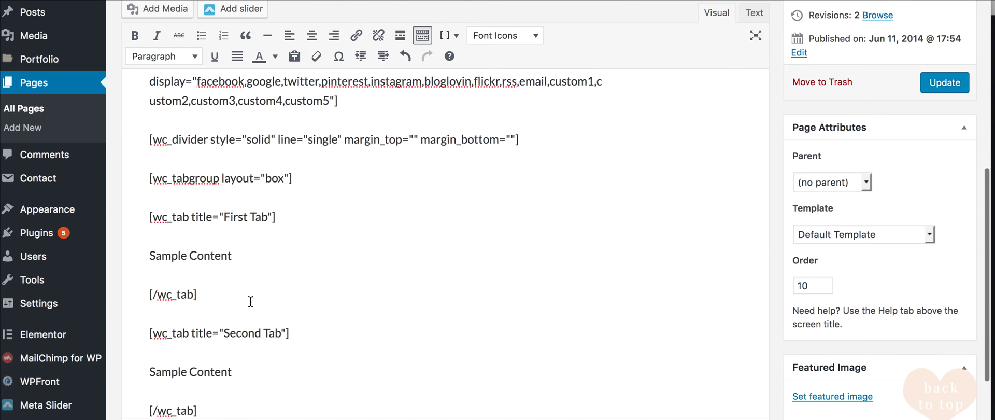
{"action": "triple_click", "coordinate": [233, 217]}
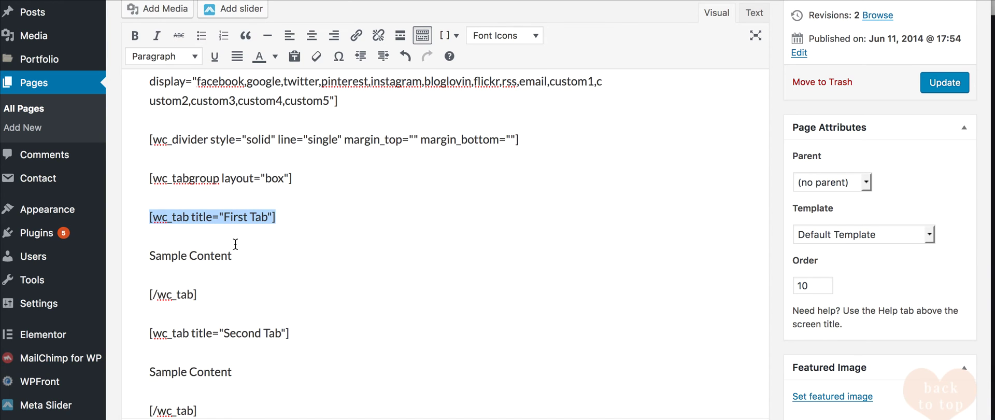
{"action": "left_click", "coordinate": [238, 258]}
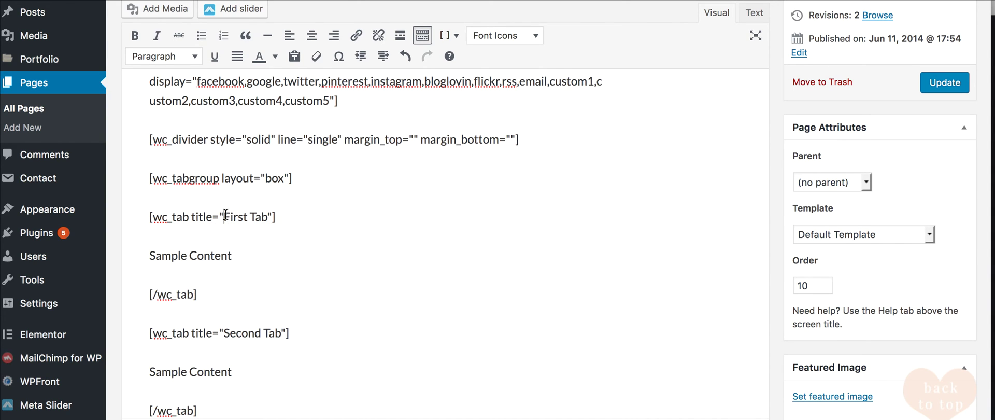
{"action": "left_click_drag", "start_coordinate": [233, 257], "coordinate": [146, 257]}
{"action": "type", "text": "vos estis lux mundi non potest civitas abscondi supra montem posita neque accendunt lucernam et ponunt eam sub modio sed super candelabrum ut luceat omnibus qui in domo sunt sic luceat lux vestra coram hominibus ut videant vestra bona opera et glorificent Patrem vestrum qui in caelis est"}
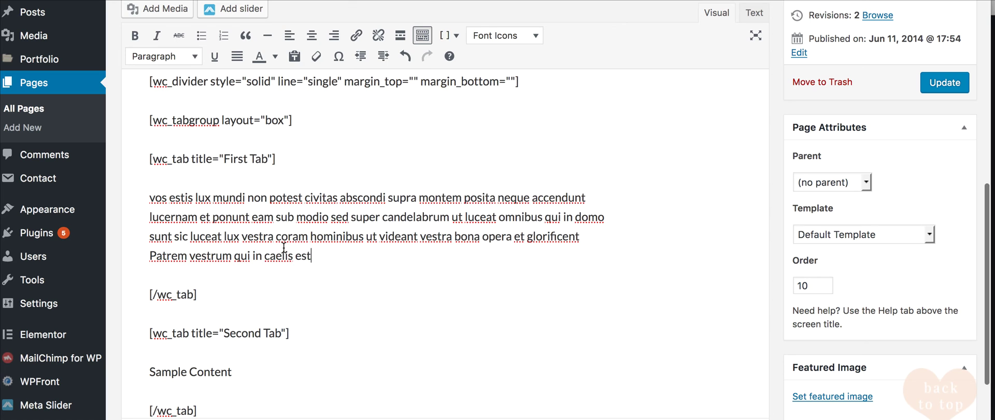
{"action": "left_click_drag", "start_coordinate": [232, 372], "coordinate": [148, 369]}
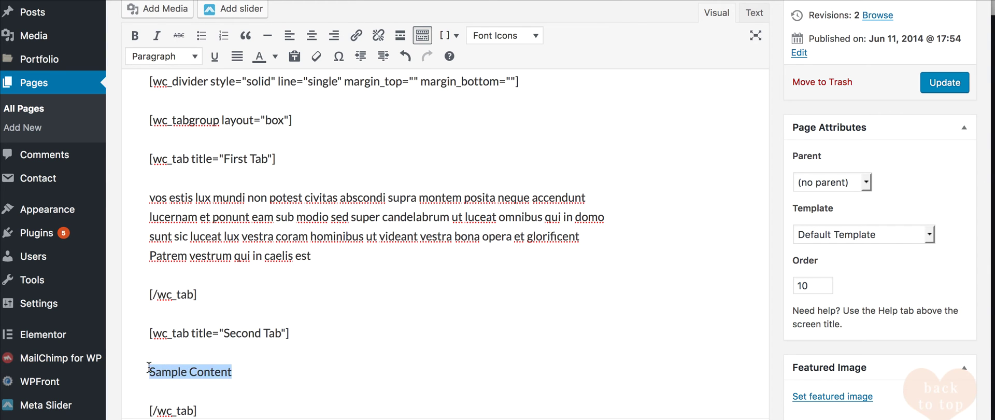
{"action": "type", "text": "vos estis lux mundi non potest civitas abscondi supra montem posita neque accendunt lucernam et ponunt eam sub modio sed super candelabrum ut luceat omnibus qui in domo sunt sic luceat lux vestra coram hominibus ut videant vestra bona opera et glorificent Patrem vestrum qui in caelis est"}
{"action": "scroll", "coordinate": [233, 332], "scroll_direction": "down", "scroll_amount": 3}
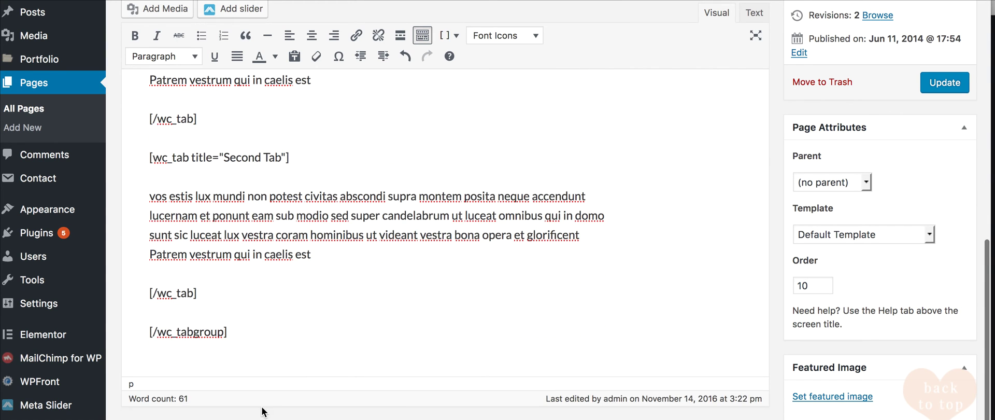
Step: Update the page and scroll the live page past the map and social icons
{"action": "left_click", "coordinate": [937, 84]}
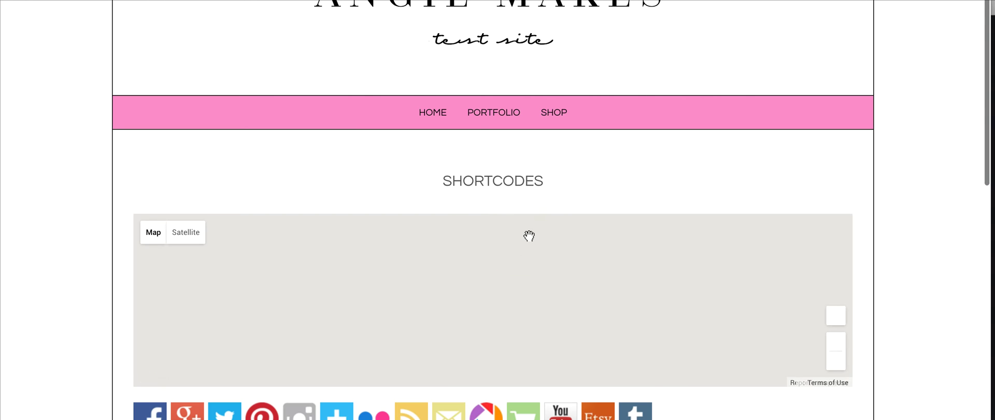
{"action": "scroll", "coordinate": [628, 188], "scroll_direction": "down", "scroll_amount": 2}
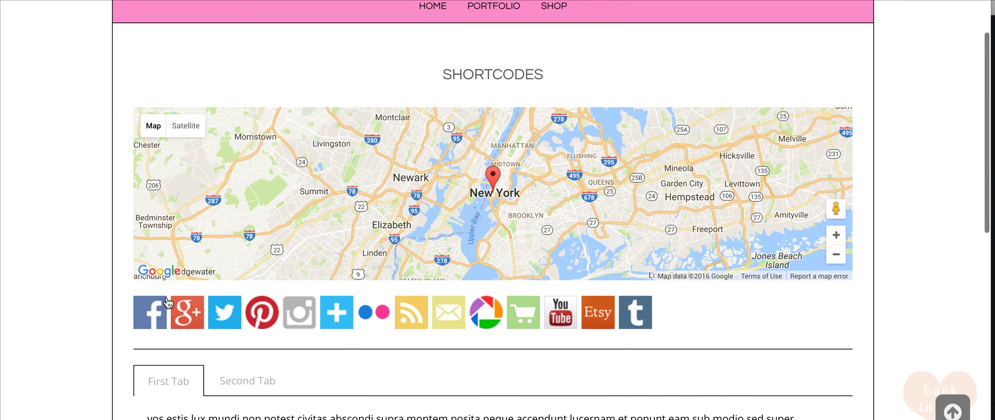
{"action": "scroll", "coordinate": [400, 292], "scroll_direction": "down", "scroll_amount": 4}
{"action": "scroll", "coordinate": [400, 290], "scroll_direction": "down", "scroll_amount": 1}
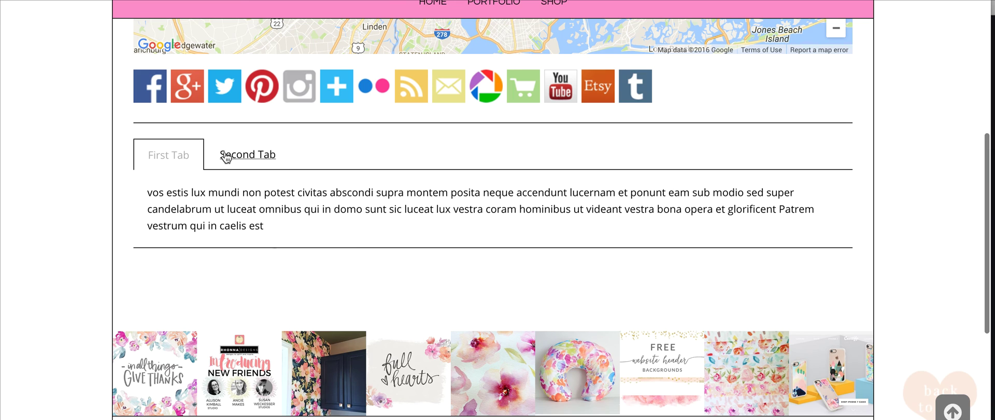
Step: Switch between Second Tab and First Tab several times to confirm the tabs work
{"action": "left_click", "coordinate": [228, 155]}
{"action": "left_click", "coordinate": [172, 164]}
{"action": "left_click", "coordinate": [259, 155]}
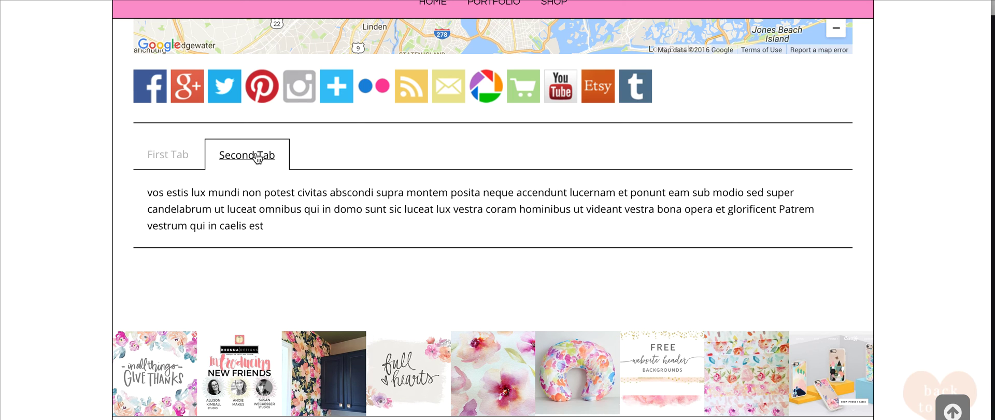
{"action": "left_click", "coordinate": [178, 156]}
{"action": "left_click", "coordinate": [270, 160]}
{"action": "scroll", "coordinate": [421, 256], "scroll_direction": "up", "scroll_amount": 1}
{"action": "scroll", "coordinate": [421, 256], "scroll_direction": "up", "scroll_amount": 5}
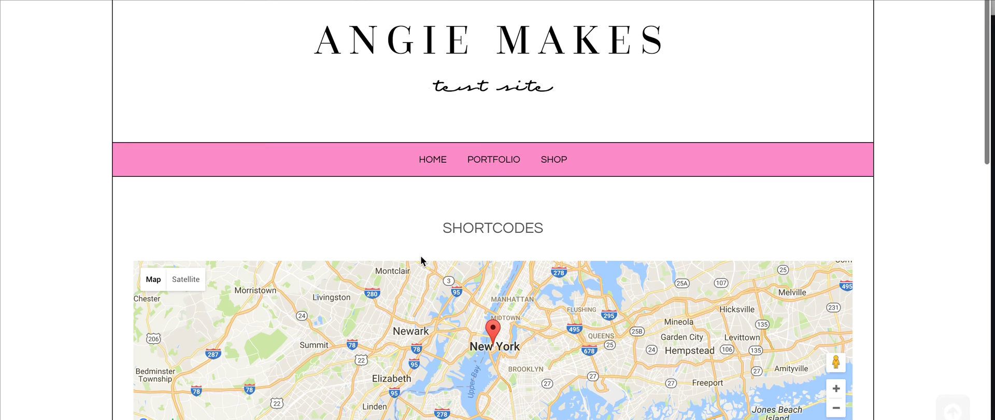
{"action": "scroll", "coordinate": [421, 256], "scroll_direction": "down", "scroll_amount": 1}
{"action": "scroll", "coordinate": [421, 256], "scroll_direction": "up", "scroll_amount": 1}
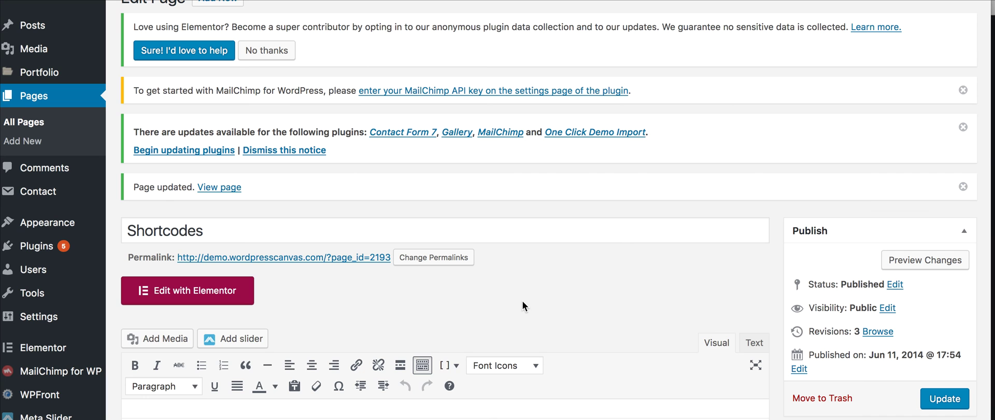
{"action": "left_click", "coordinate": [457, 366]}
{"action": "scroll", "coordinate": [456, 366], "scroll_direction": "down", "scroll_amount": 1}
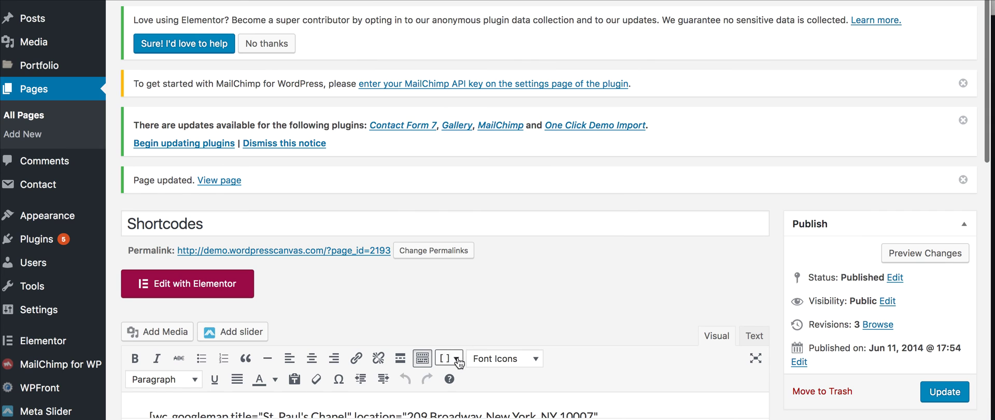
{"action": "left_click", "coordinate": [456, 358]}
{"action": "mouse_move", "coordinate": [465, 344]}
{"action": "scroll", "coordinate": [465, 342], "scroll_direction": "down", "scroll_amount": 5}
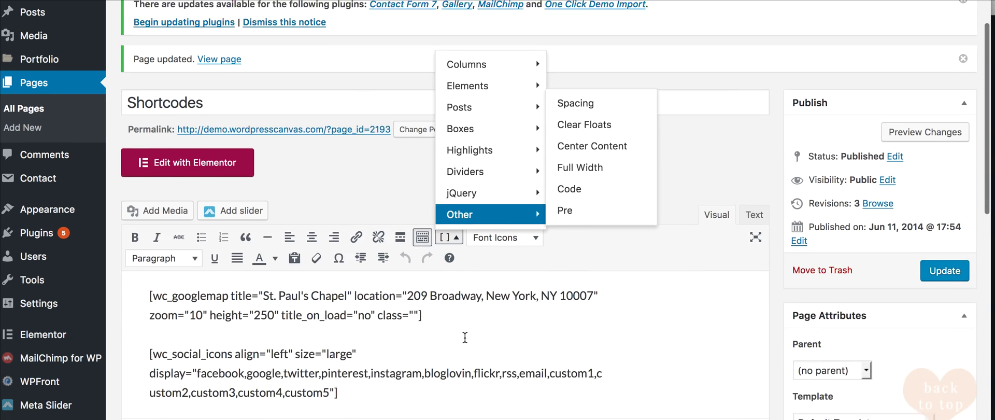
{"action": "left_click", "coordinate": [426, 301]}
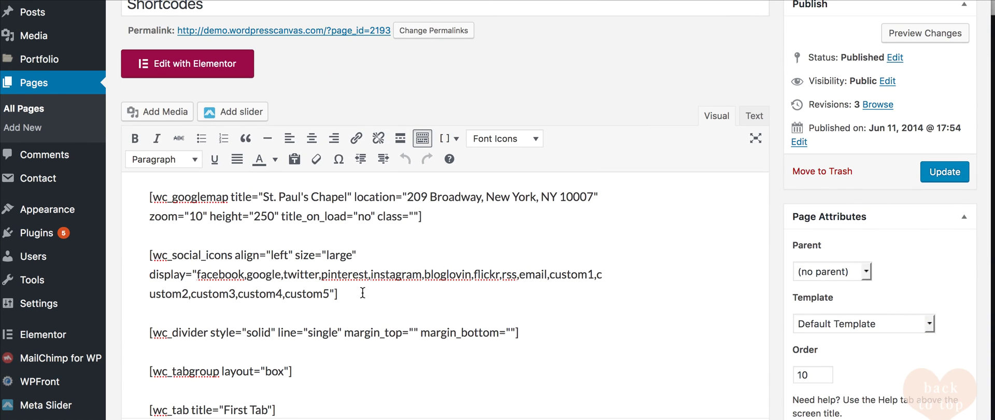
{"action": "left_click_drag", "start_coordinate": [363, 293], "coordinate": [139, 261]}
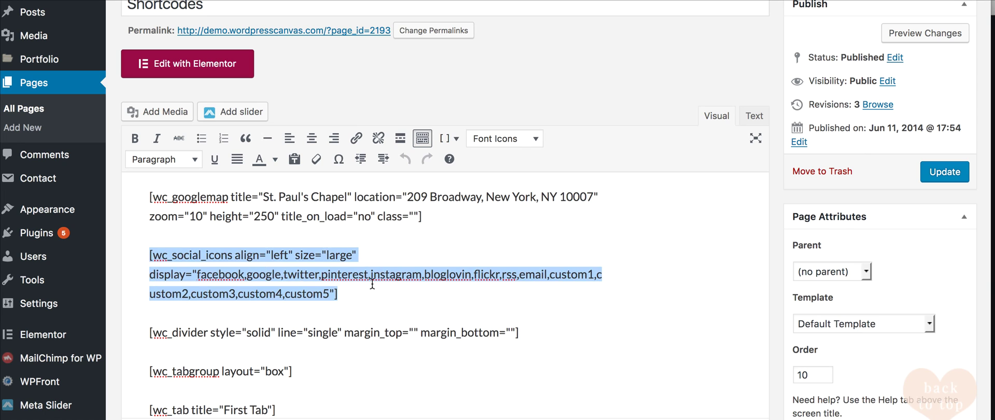
{"action": "left_click", "coordinate": [372, 284]}
{"action": "scroll", "coordinate": [366, 280], "scroll_direction": "down", "scroll_amount": 3}
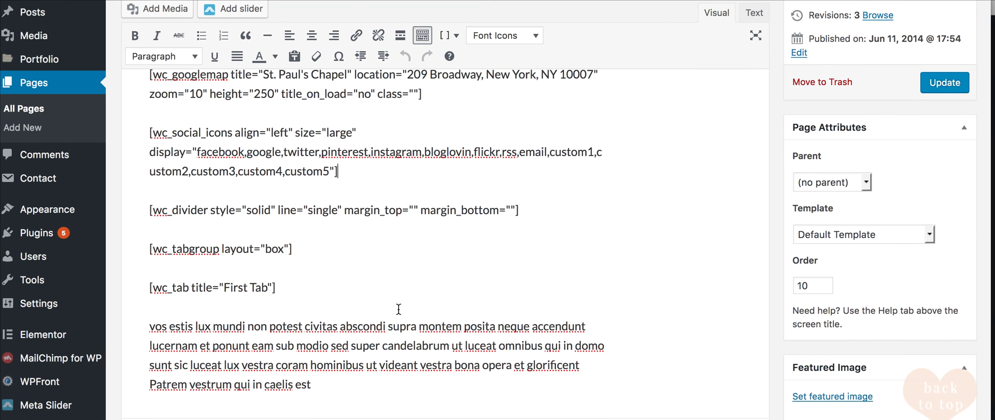
{"action": "left_click_drag", "start_coordinate": [281, 298], "coordinate": [215, 231]}
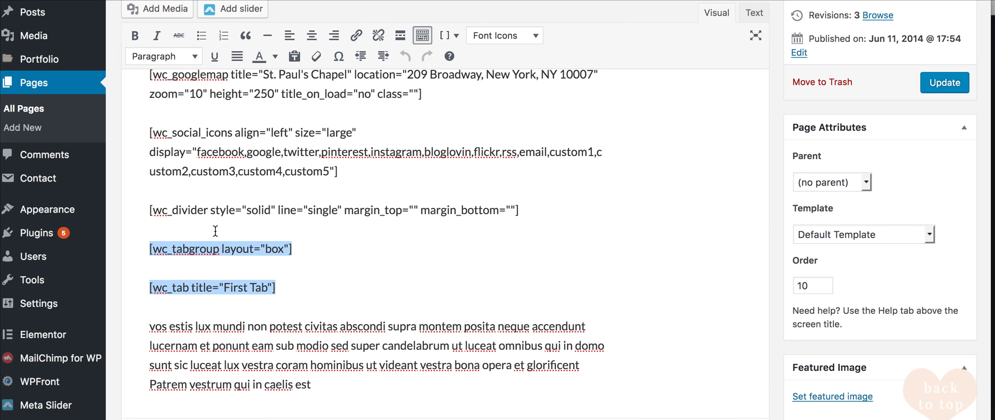
{"action": "left_click", "coordinate": [223, 229]}
{"action": "left_click_drag", "start_coordinate": [293, 254], "coordinate": [148, 254]}
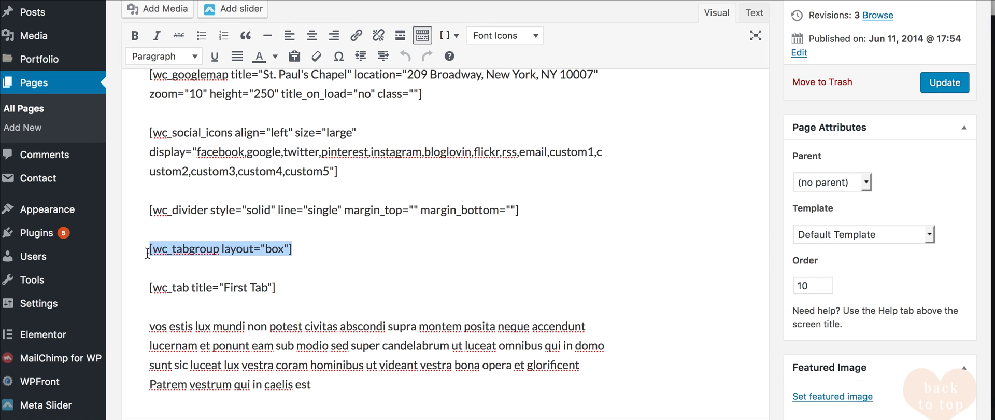
{"action": "triple_click", "coordinate": [532, 216]}
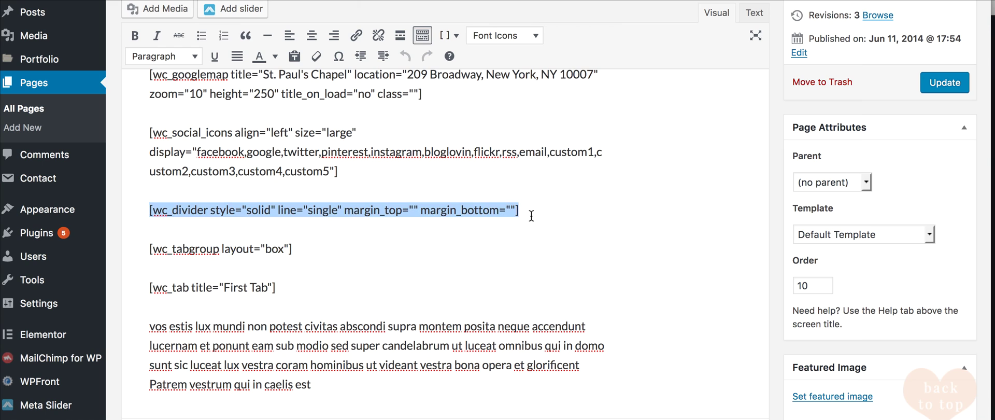
{"action": "scroll", "coordinate": [450, 194], "scroll_direction": "up", "scroll_amount": 2}
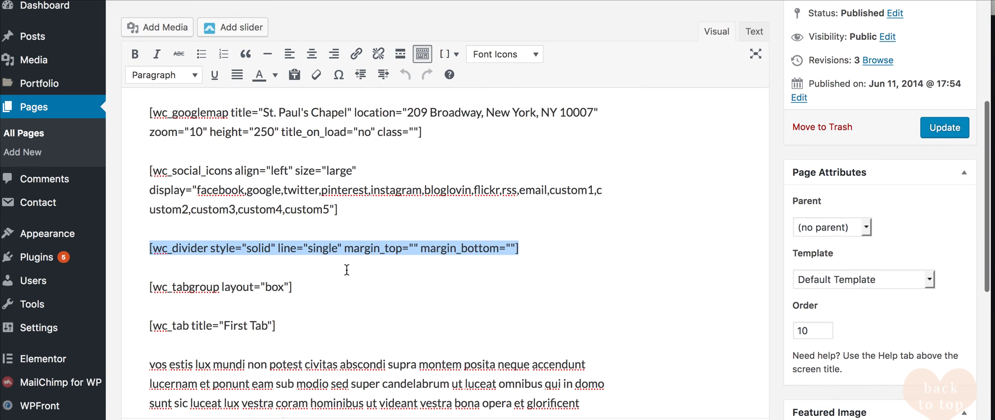
Step: Type 30 into the divider's margin_top and 30px into its margin_bottom
{"action": "left_click", "coordinate": [325, 252]}
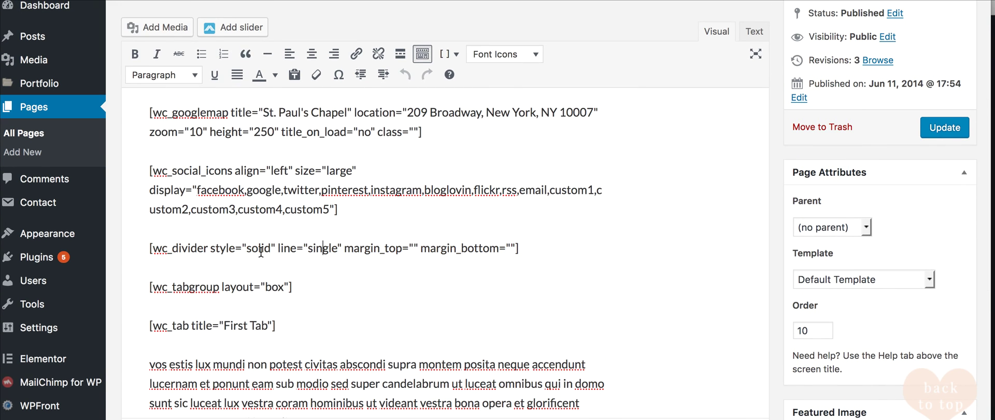
{"action": "left_click_drag", "start_coordinate": [151, 248], "coordinate": [524, 251]}
{"action": "left_click", "coordinate": [531, 248]}
{"action": "left_click", "coordinate": [413, 247]}
{"action": "type", "text": "30"}
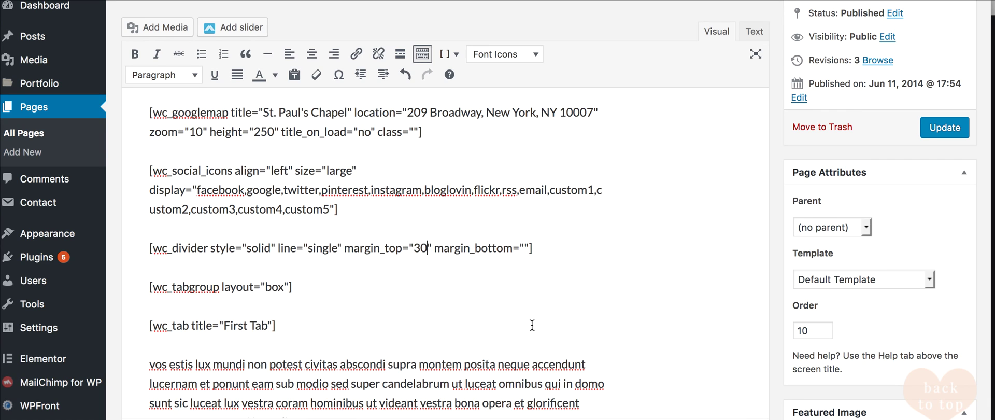
{"action": "left_click", "coordinate": [527, 248]}
{"action": "type", "text": "3o"}
{"action": "key", "text": "BackSpace"}
{"action": "type", "text": "0px"}
Step: Append px to margin_top so it reads 30px, then review the divider shortcode line
{"action": "left_click", "coordinate": [425, 248]}
{"action": "type", "text": "px"}
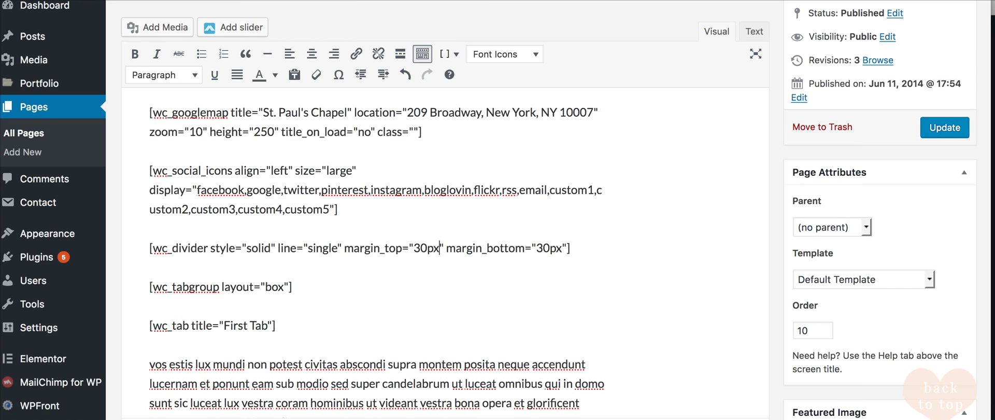
{"action": "triple_click", "coordinate": [409, 239]}
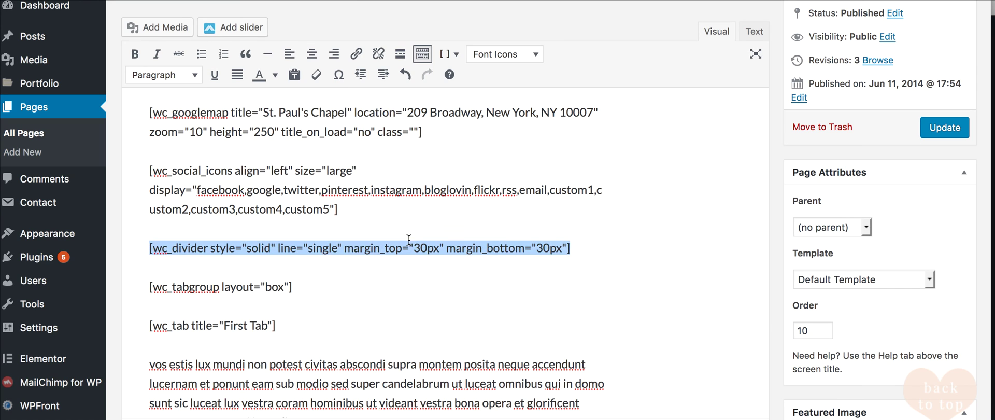
{"action": "left_click", "coordinate": [239, 248]}
{"action": "left_click_drag", "start_coordinate": [238, 248], "coordinate": [570, 249]}
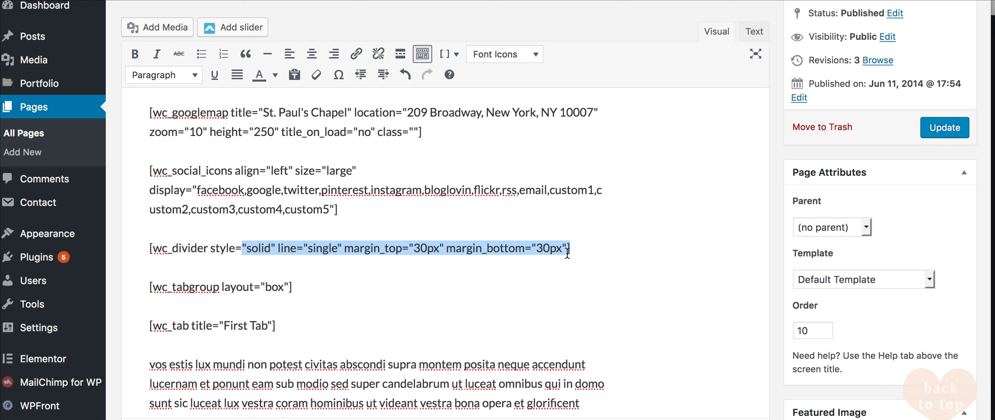
{"action": "left_click", "coordinate": [570, 249]}
{"action": "left_click_drag", "start_coordinate": [270, 265], "coordinate": [142, 248]}
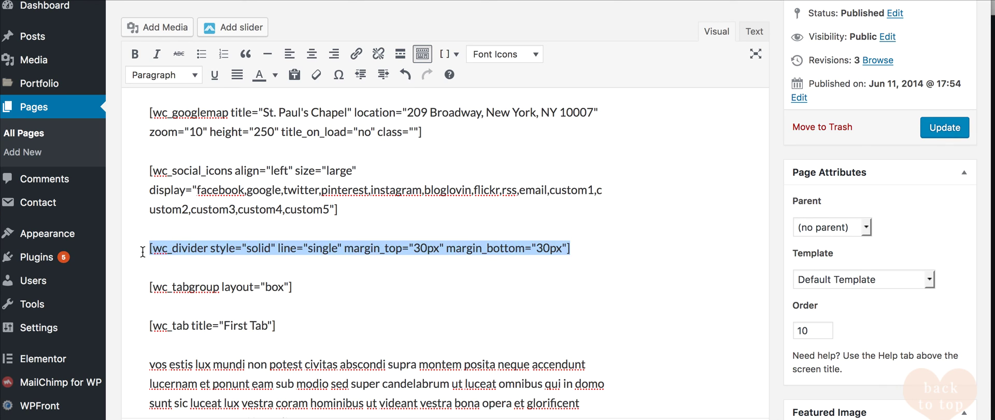
{"action": "left_click", "coordinate": [354, 203]}
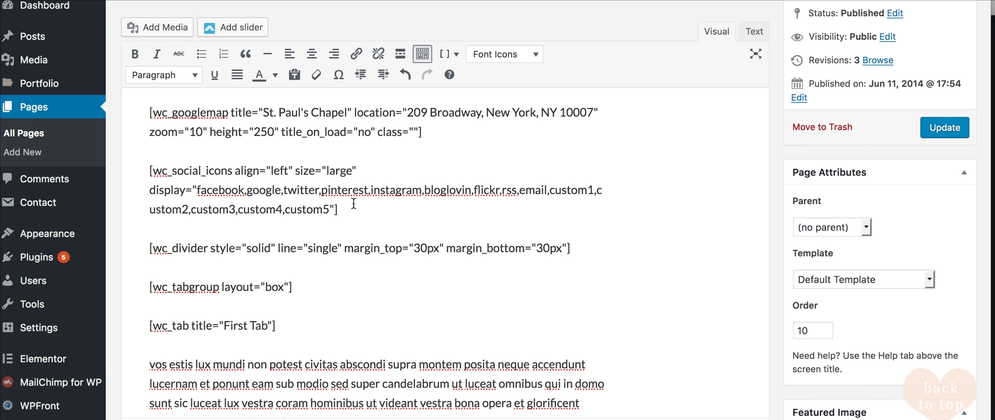